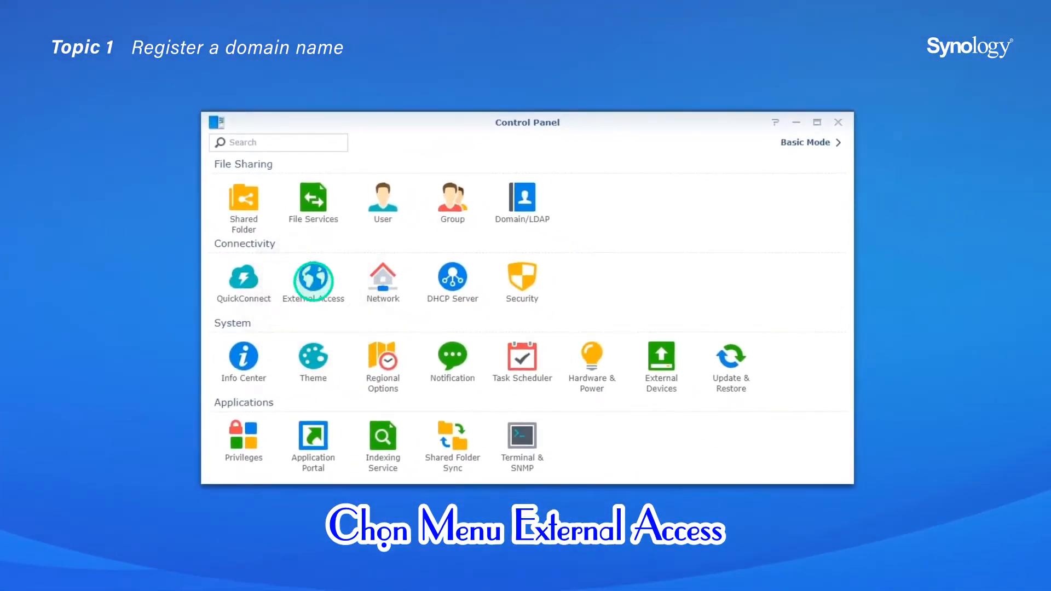
# Open External Access and add a new DDNS entry with Synology as the service provider
pyautogui.click(313, 280)
pyautogui.click(386, 168)
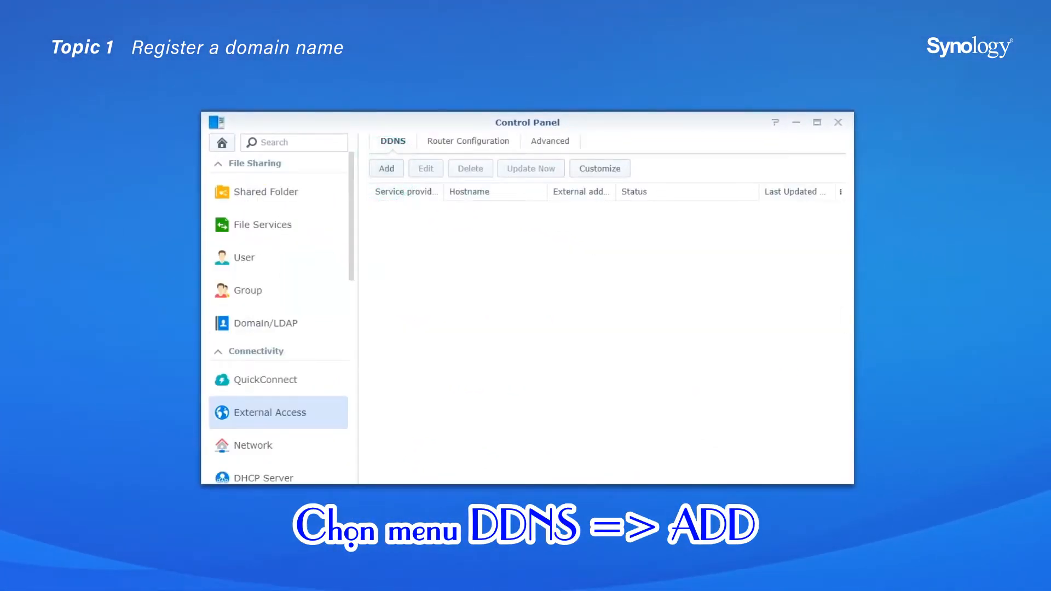
pyautogui.click(600, 202)
pyautogui.click(515, 224)
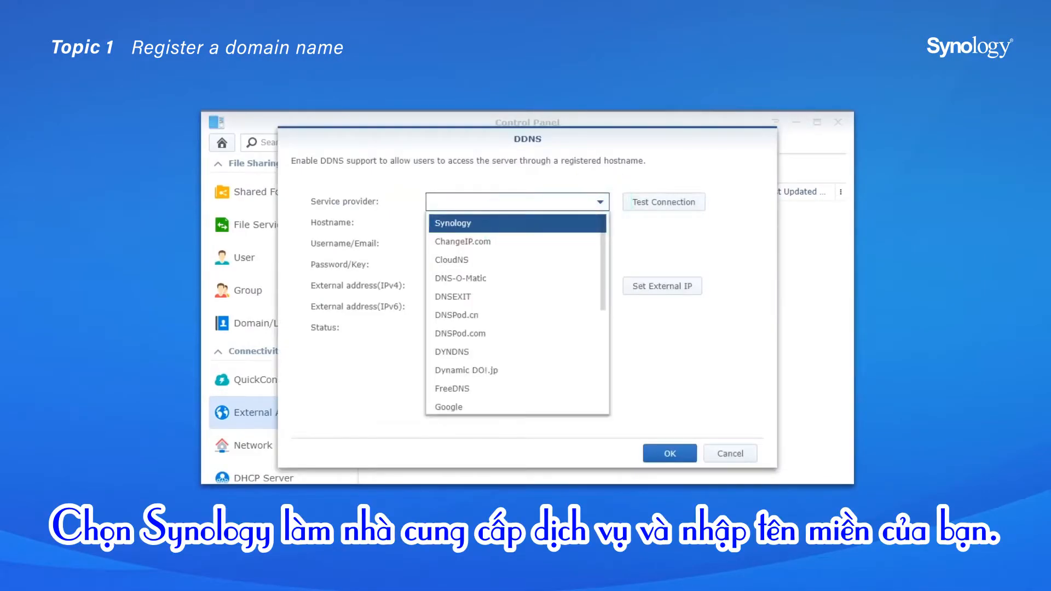
# Enter the hostname ilovesynology, agree to the Terms of Service, confirm, and accept the Let's Encrypt certificate offer
pyautogui.write('ilovesynology')
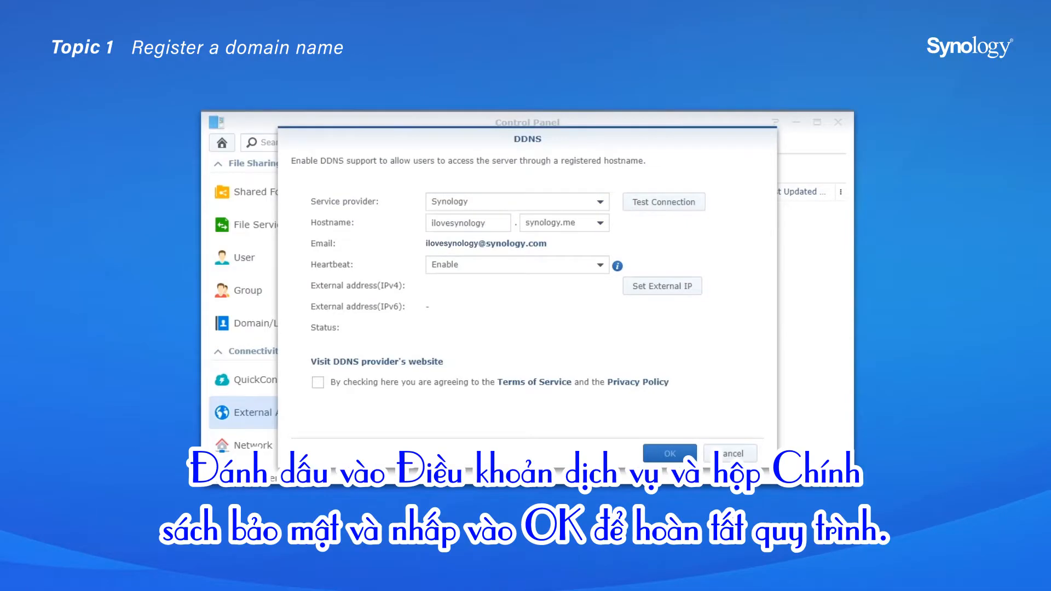
pyautogui.click(318, 382)
pyautogui.click(670, 454)
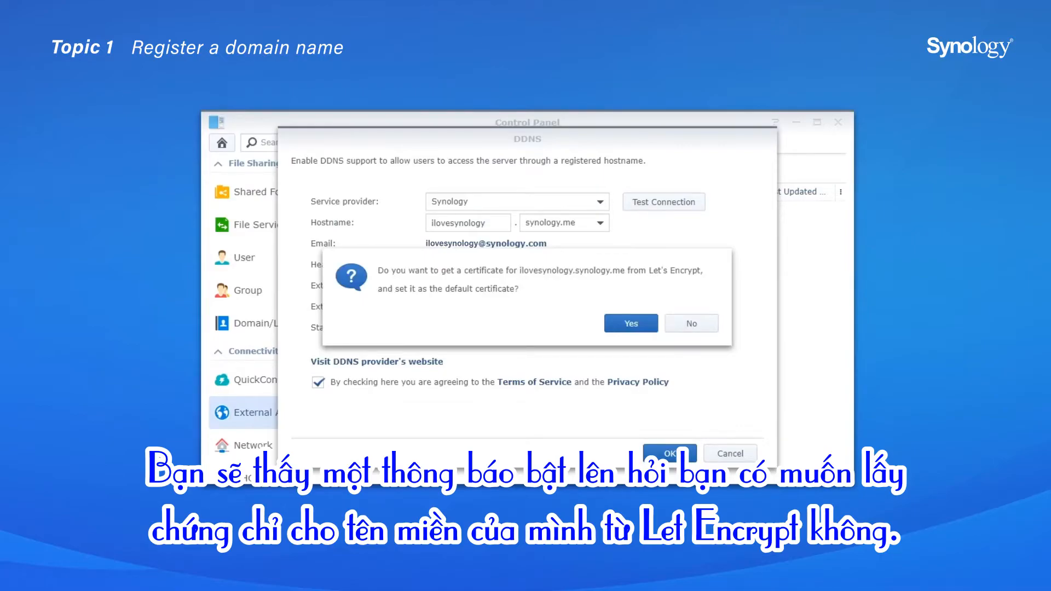
pyautogui.click(631, 323)
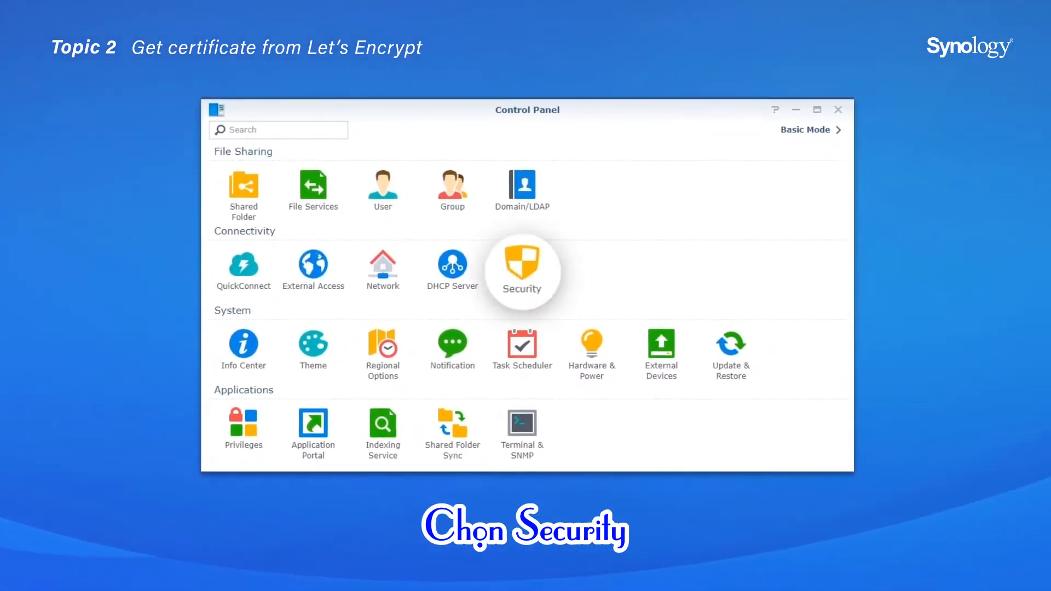
# In Security certificate settings, start adding a new certificate obtained from Let's Encrypt
pyautogui.click(522, 271)
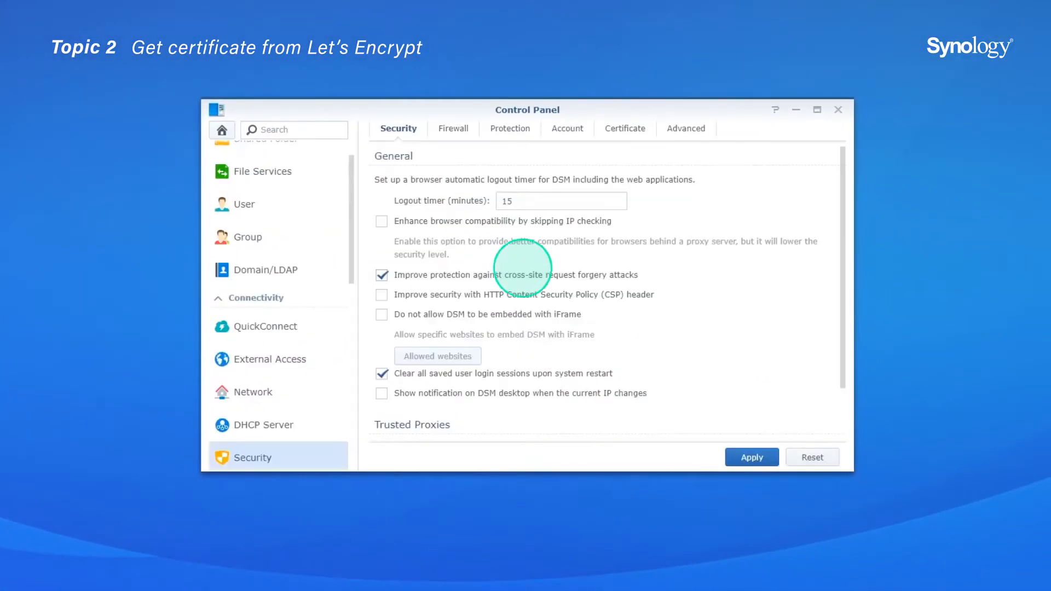
pyautogui.click(625, 129)
pyautogui.click(387, 152)
pyautogui.click(334, 218)
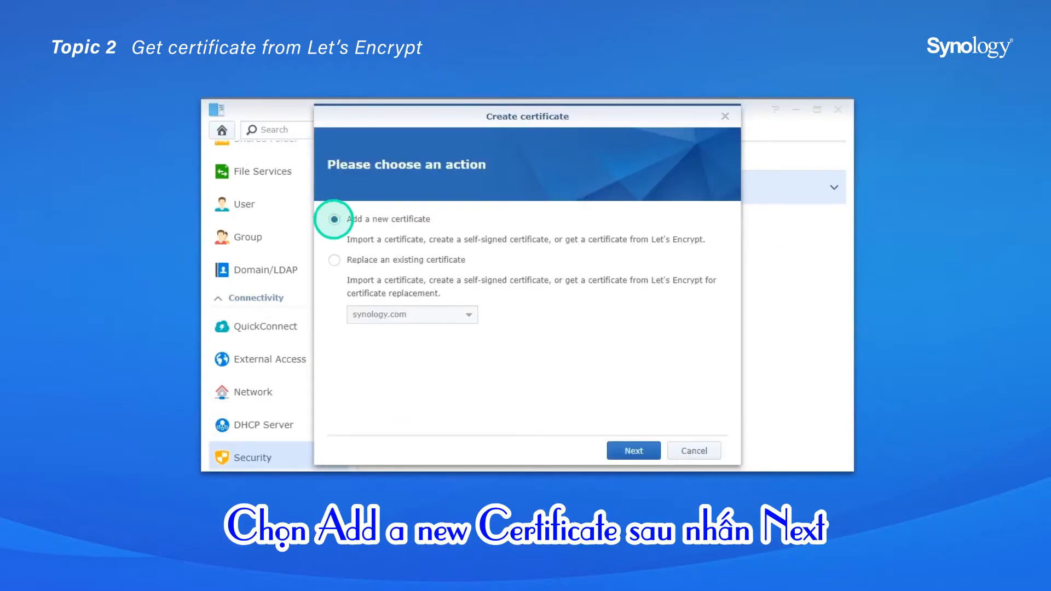
pyautogui.click(634, 450)
pyautogui.click(334, 335)
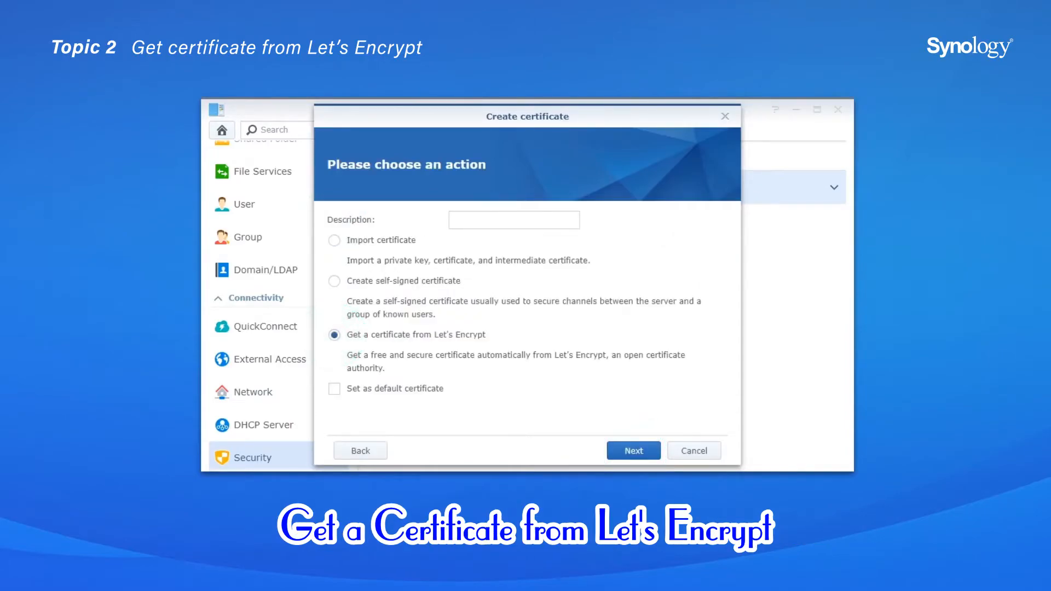
pyautogui.click(634, 451)
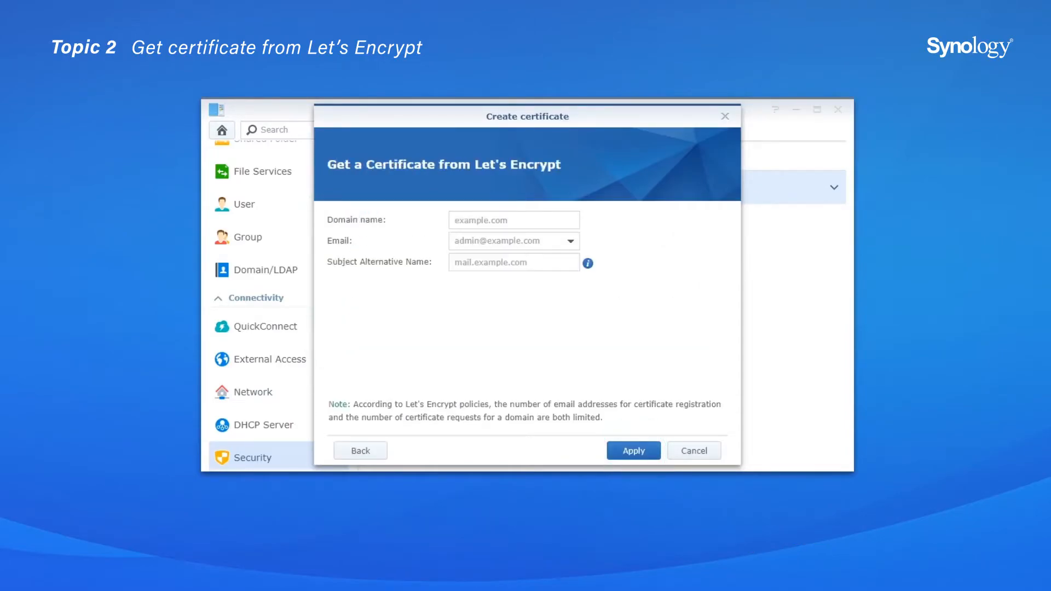
# Set the certificate domain name to ilovesynology.synology.me and choose the account's e-mail address
pyautogui.click(514, 220)
pyautogui.write('ilovesyno')
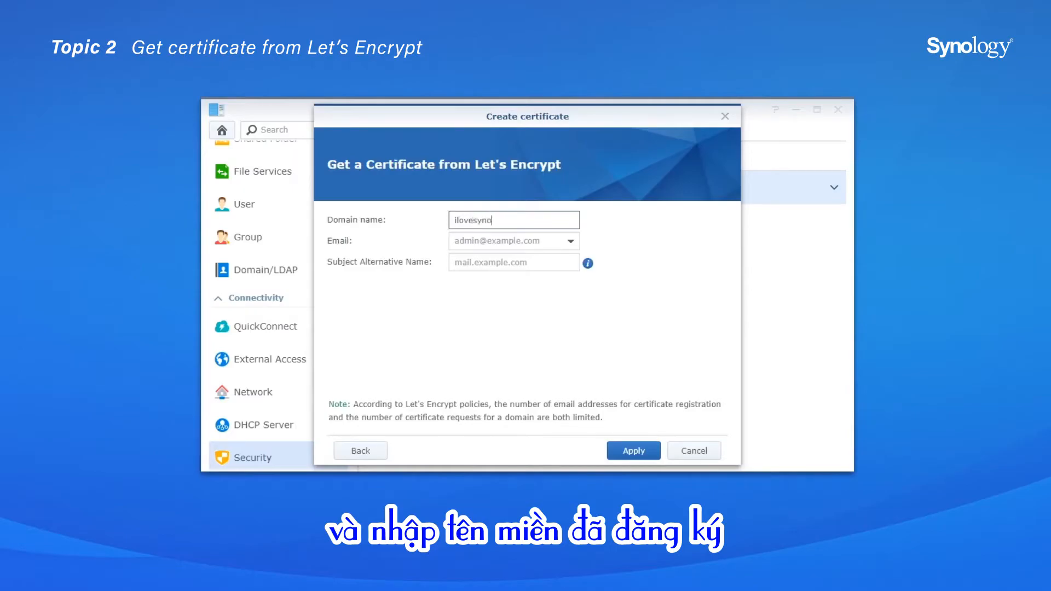
pyautogui.write('logy.synology.me')
pyautogui.click(570, 241)
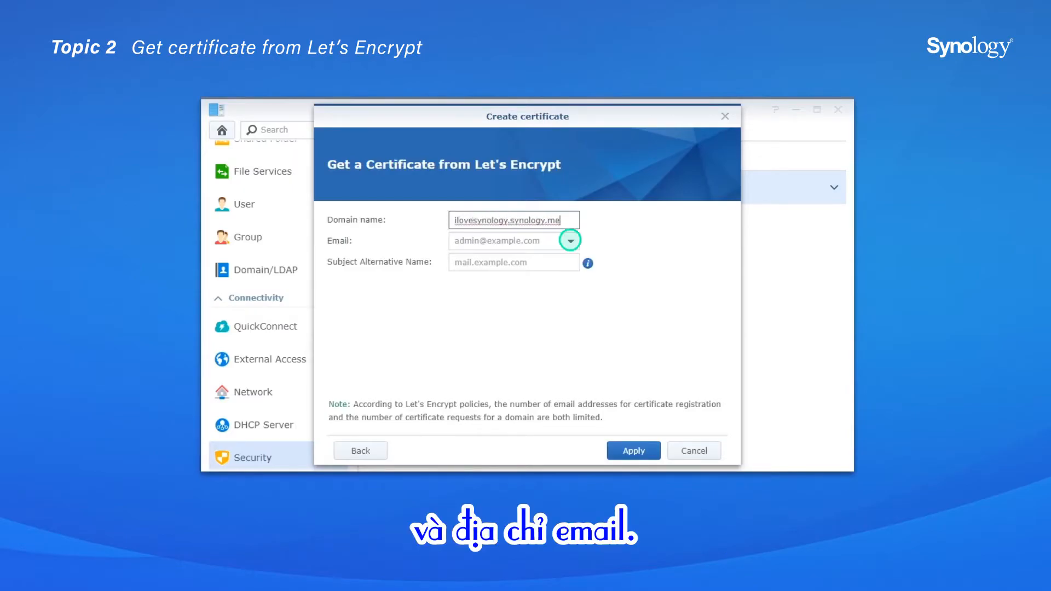
pyautogui.click(515, 262)
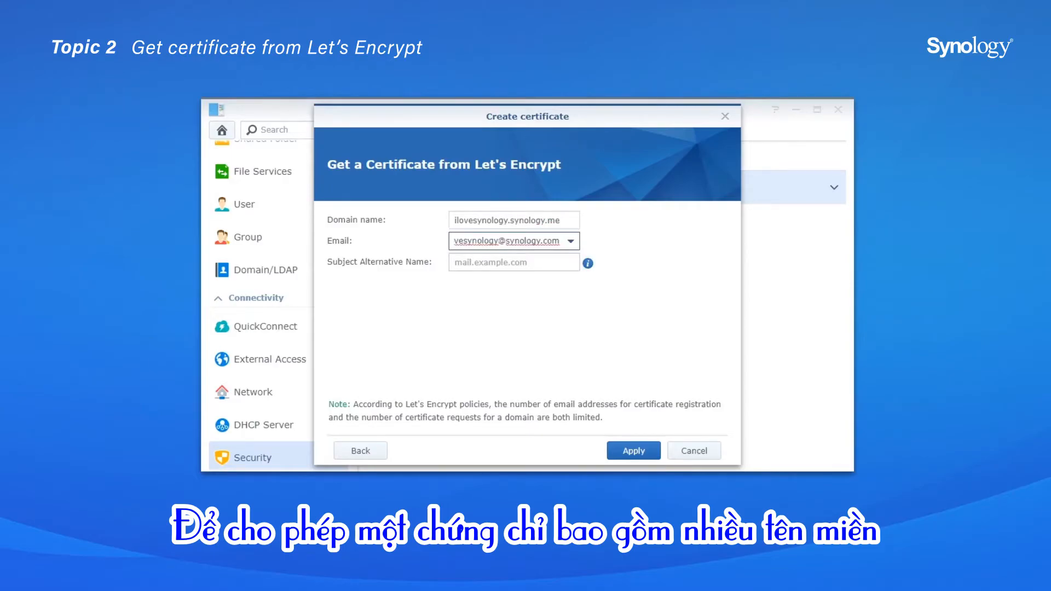
# Add mail.ilovesynology.synology.me as the Subject Alternative Name and apply the certificate request
pyautogui.click(513, 262)
pyautogui.write('ma')
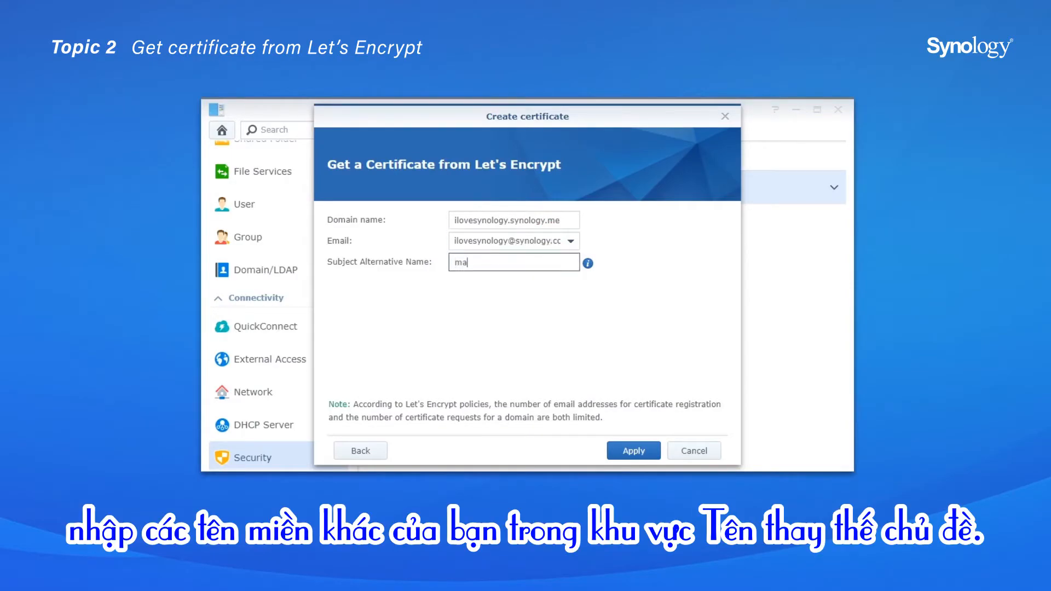
pyautogui.write('il.ilovesynology.synology.me')
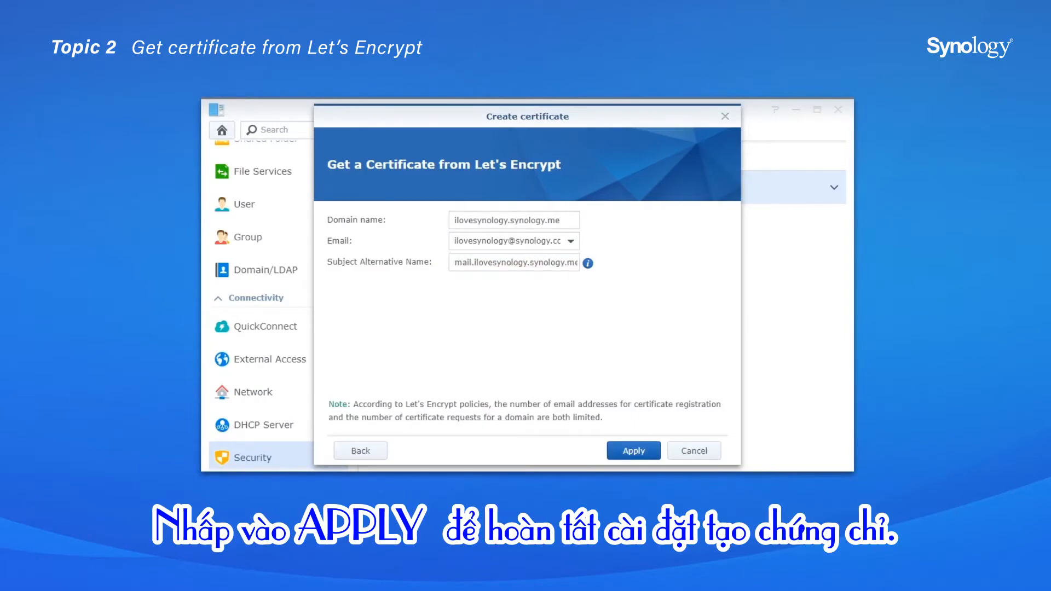
pyautogui.click(634, 450)
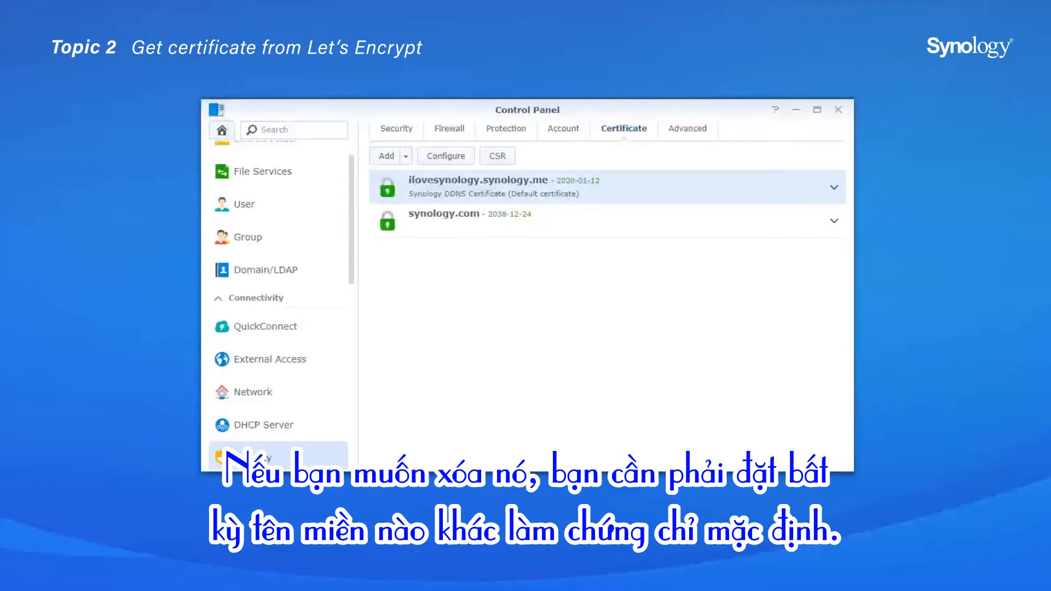
# Edit the synology.com certificate and set it as the default certificate
pyautogui.click(607, 221)
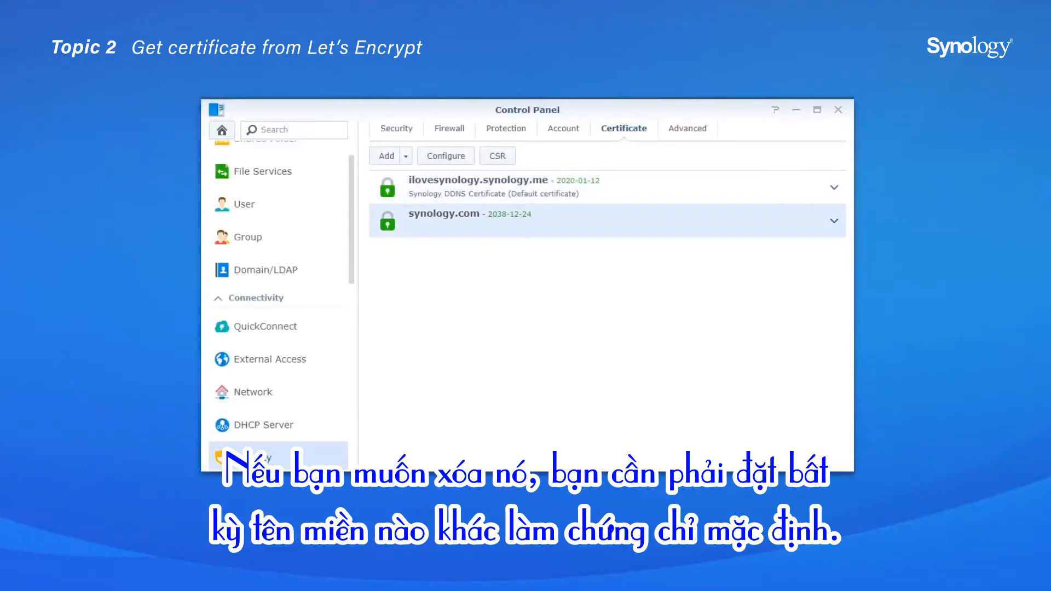
pyautogui.rightClick(615, 218)
pyautogui.rightClick(637, 229)
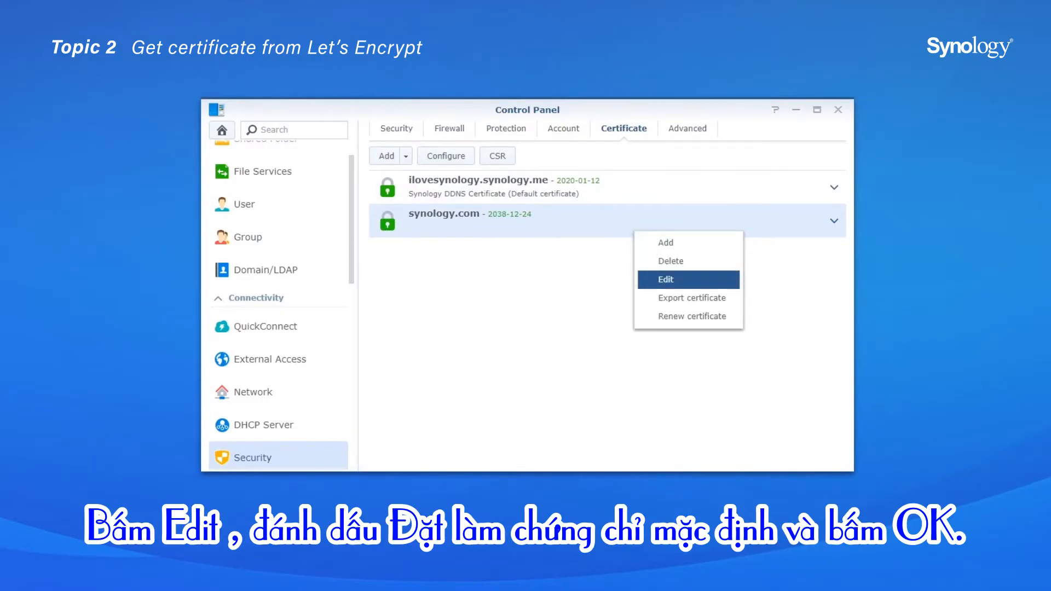
pyautogui.click(666, 279)
pyautogui.click(367, 294)
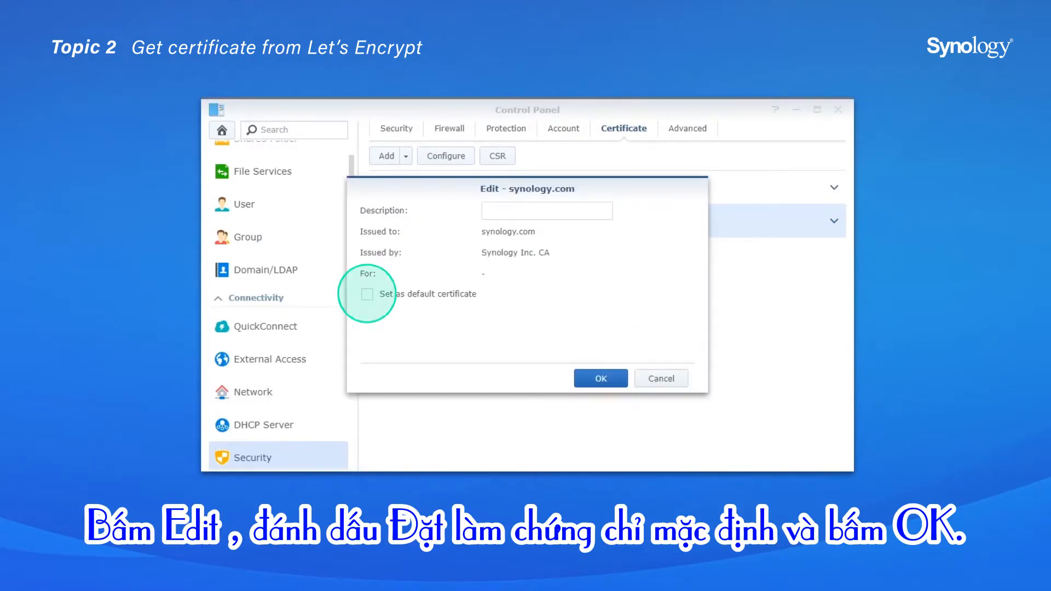
pyautogui.click(600, 378)
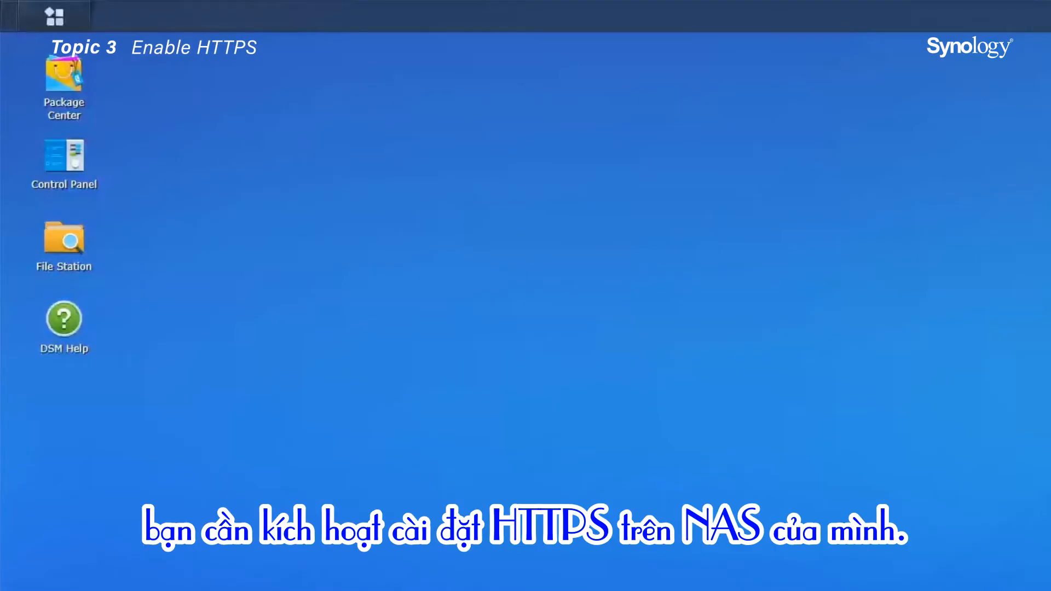
# In Network DSM Settings, enable automatic redirection of HTTP connections to HTTPS and apply
pyautogui.click(65, 161)
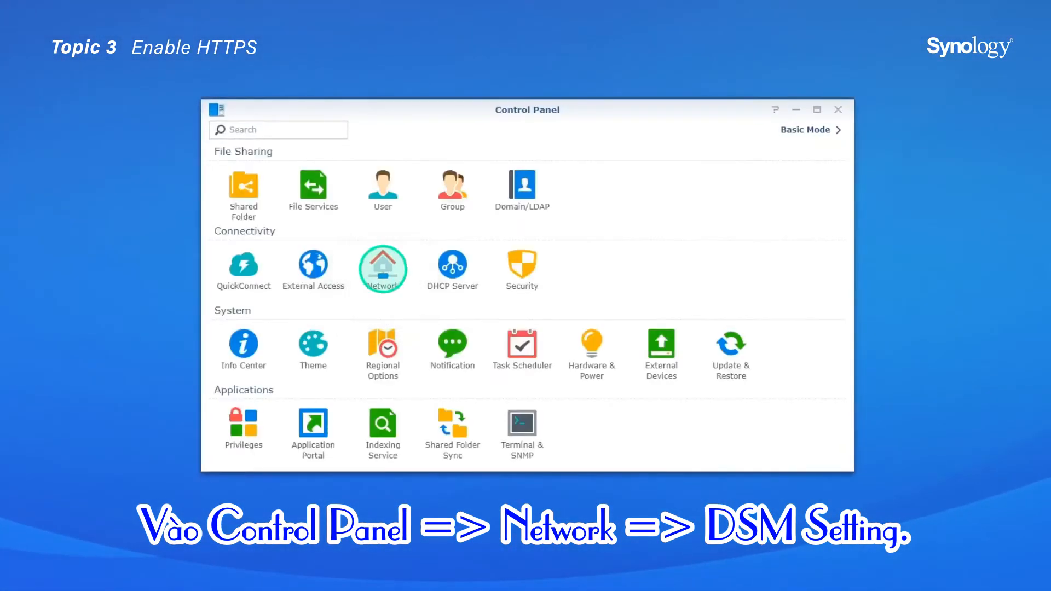
pyautogui.click(382, 265)
pyautogui.click(704, 128)
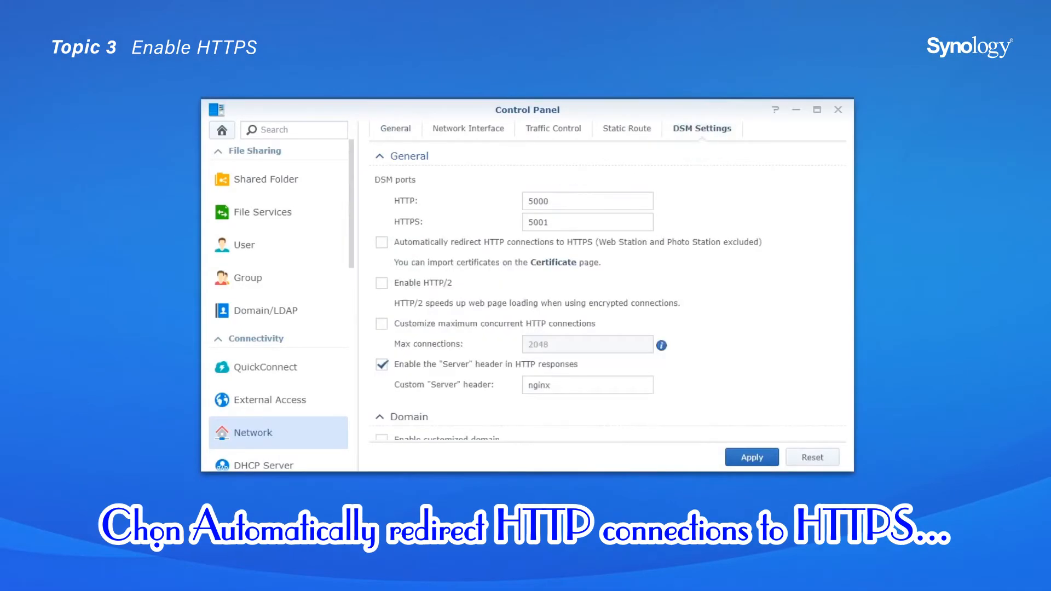
pyautogui.click(381, 242)
pyautogui.click(751, 457)
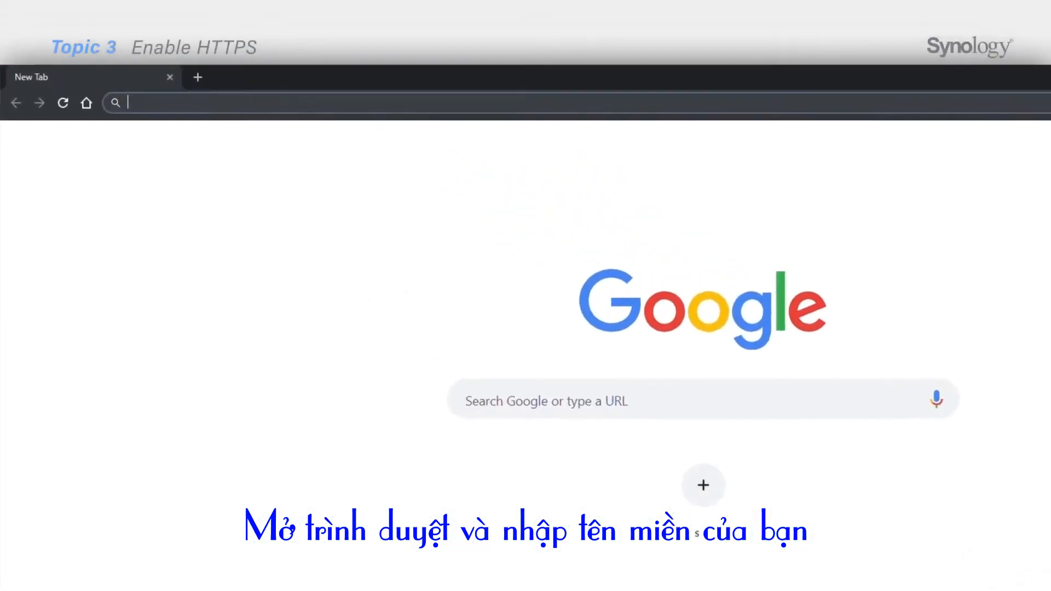
pyautogui.write('https://ilovesynolo')
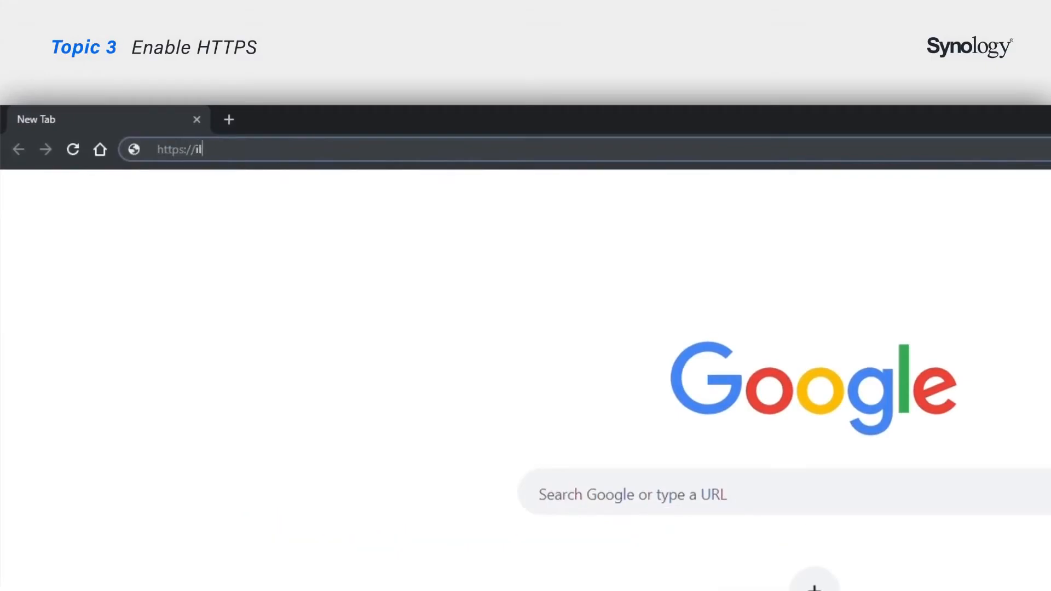
pyautogui.write('gy.synology.me:5001')
pyautogui.press('Return')
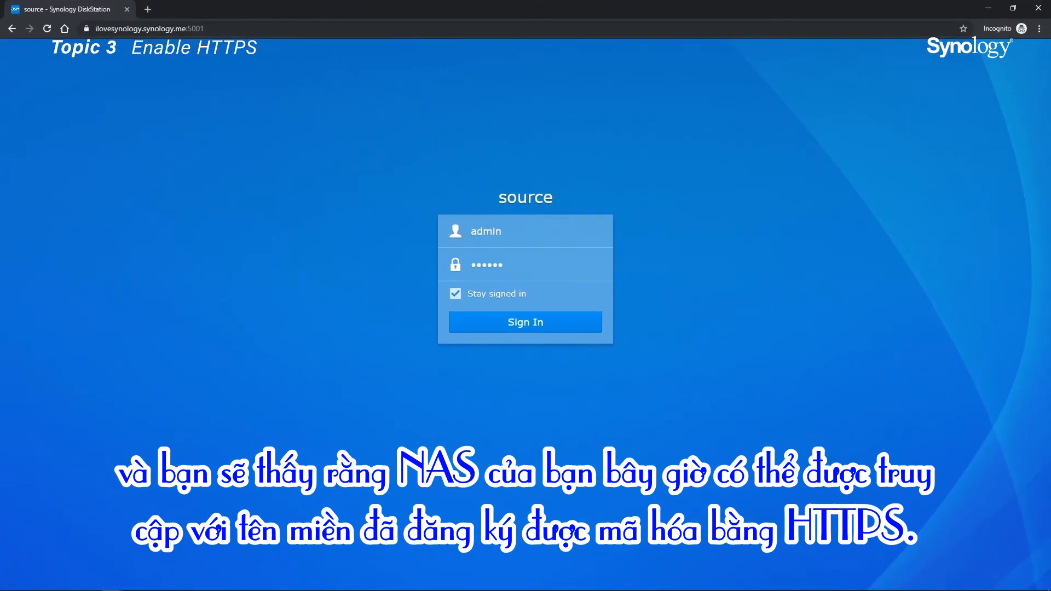
pyautogui.click(526, 322)
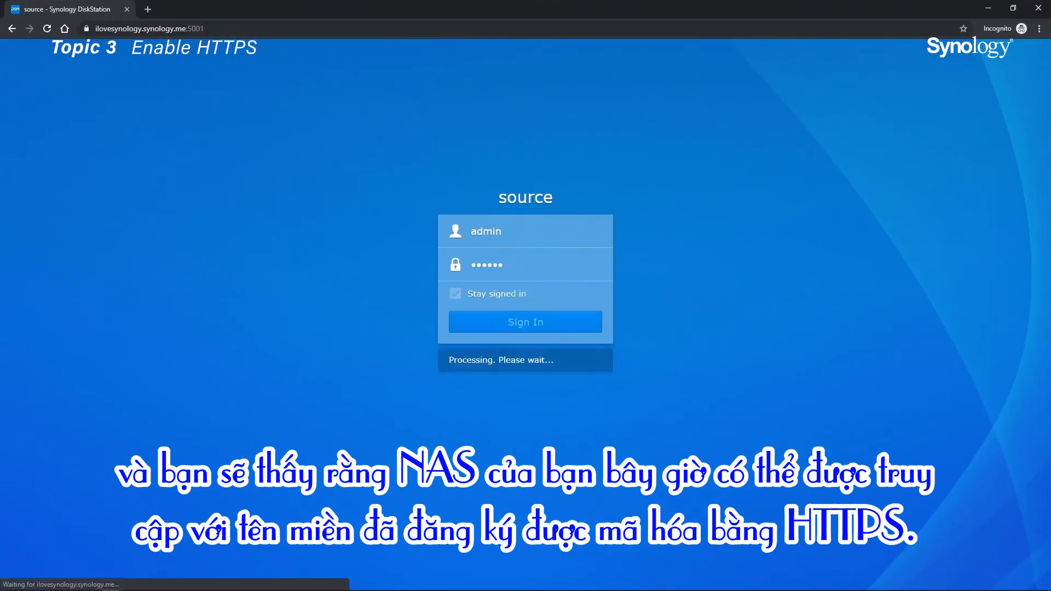